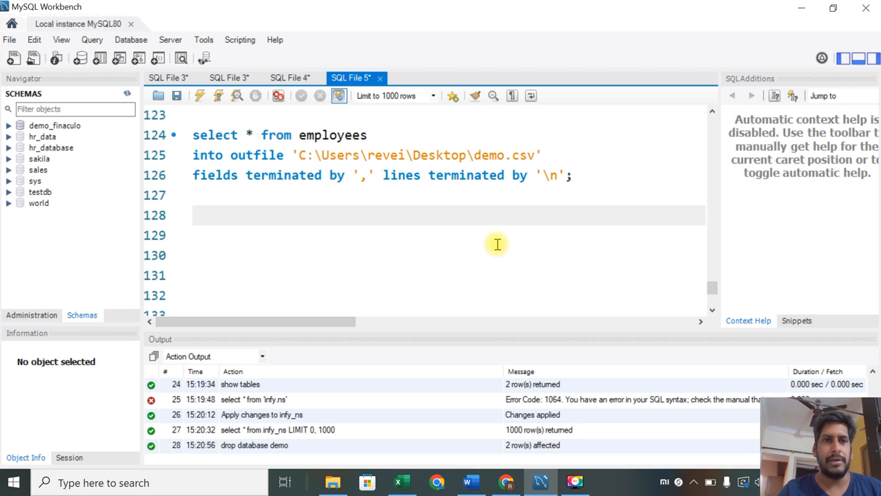
Step: Open Data Import and set the self-contained file to hr_database_jobs.sql from the Dump20220424 folder
left_click(171, 42)
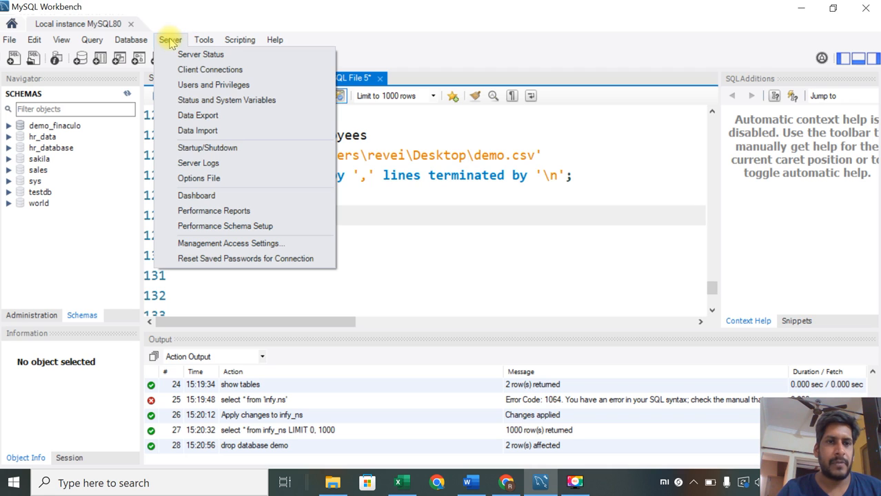
left_click(227, 131)
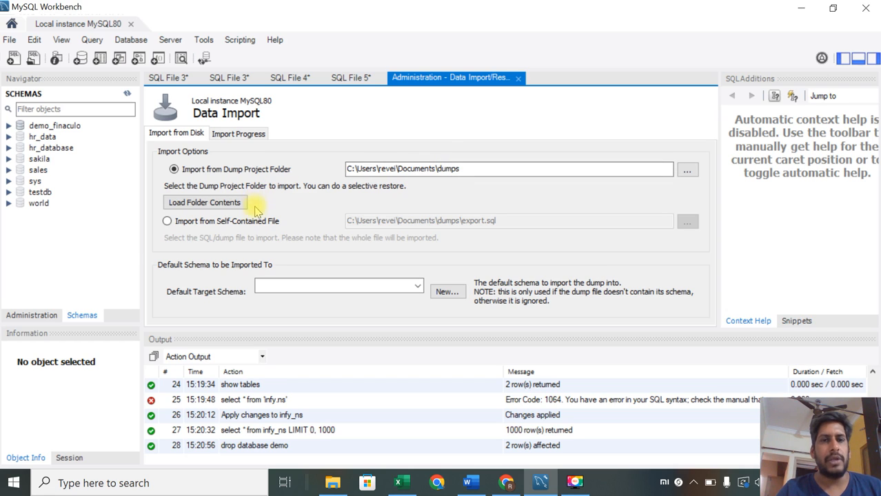
left_click(166, 222)
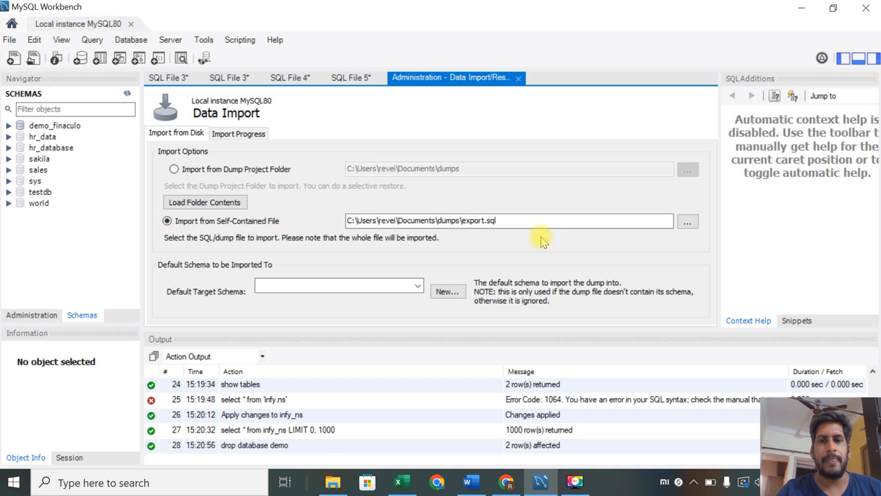
left_click(687, 223)
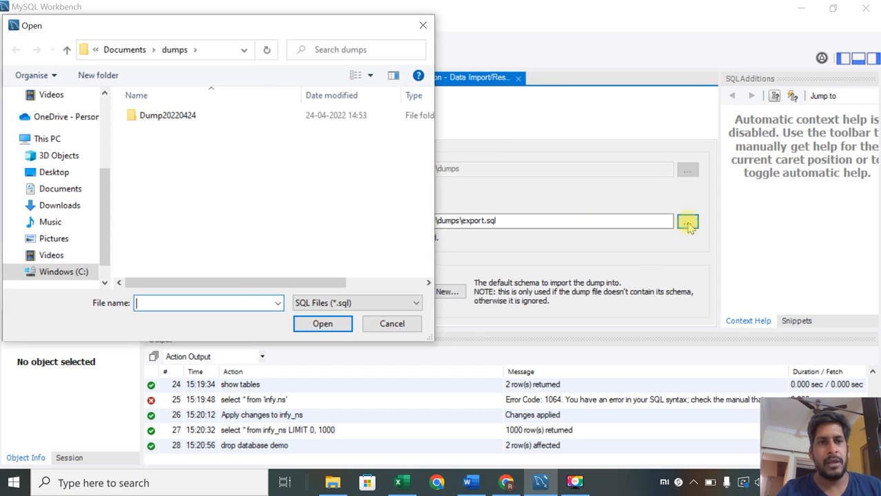
double_click(173, 117)
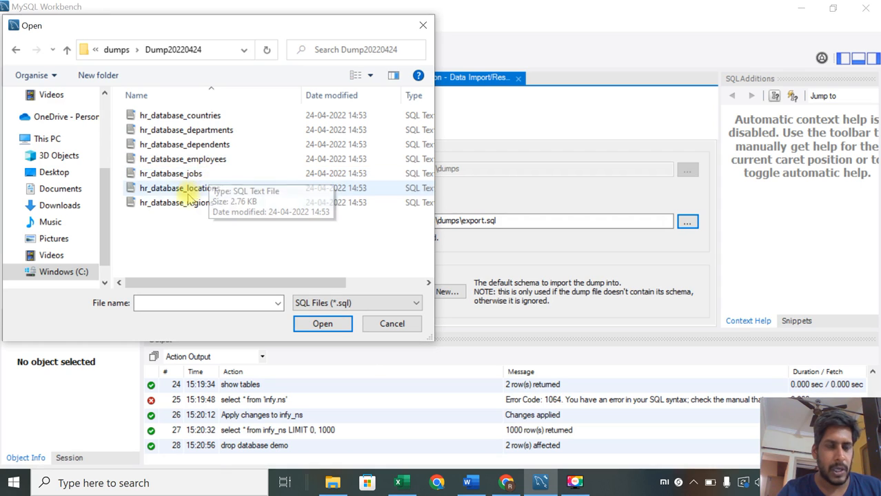
left_click(206, 176)
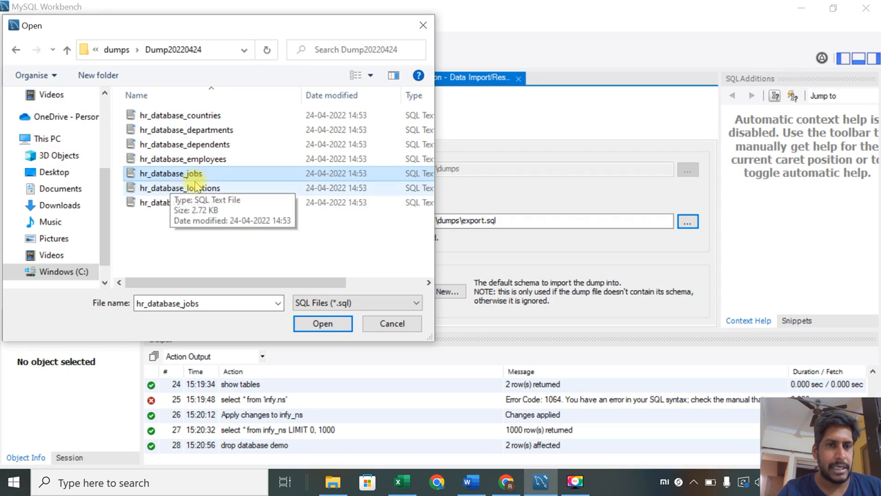
left_click(321, 324)
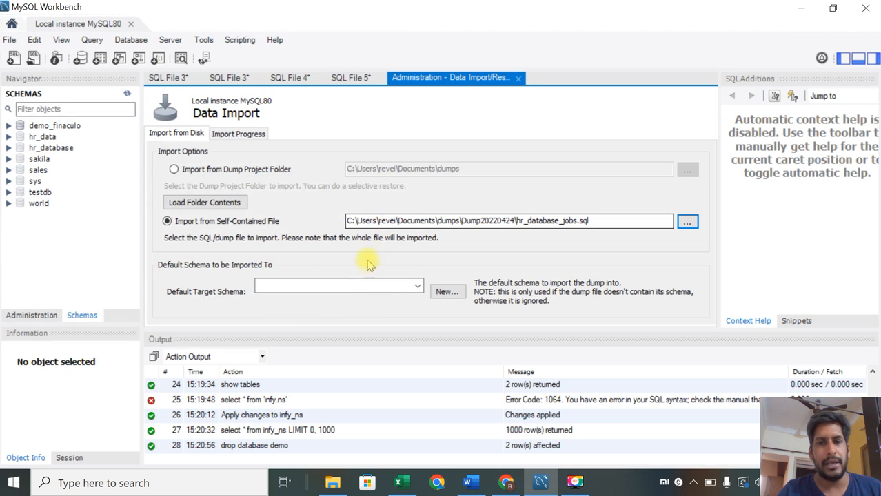
Step: Create a new default target schema named demo_import and run the import of the dump file
left_click(447, 292)
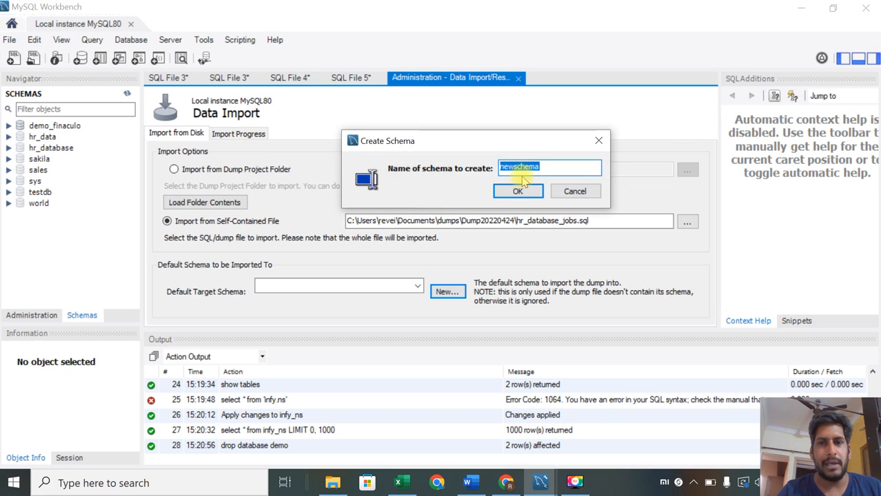
type("demo_impo")
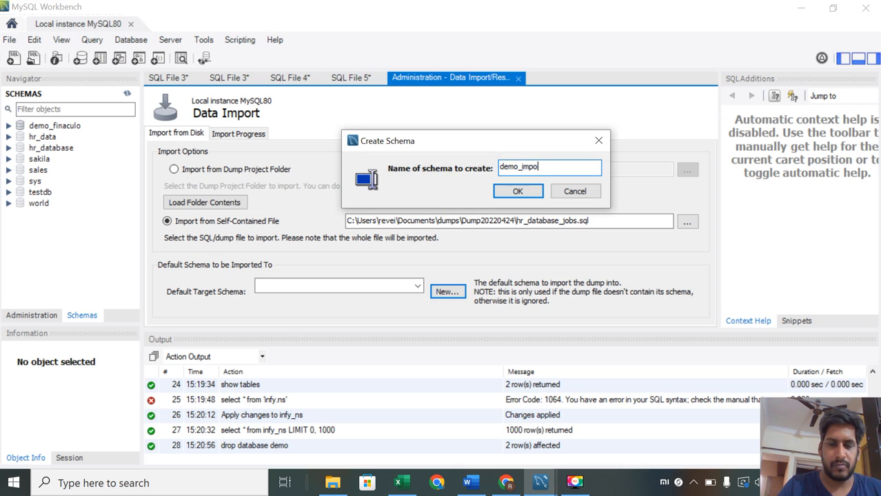
type("rt")
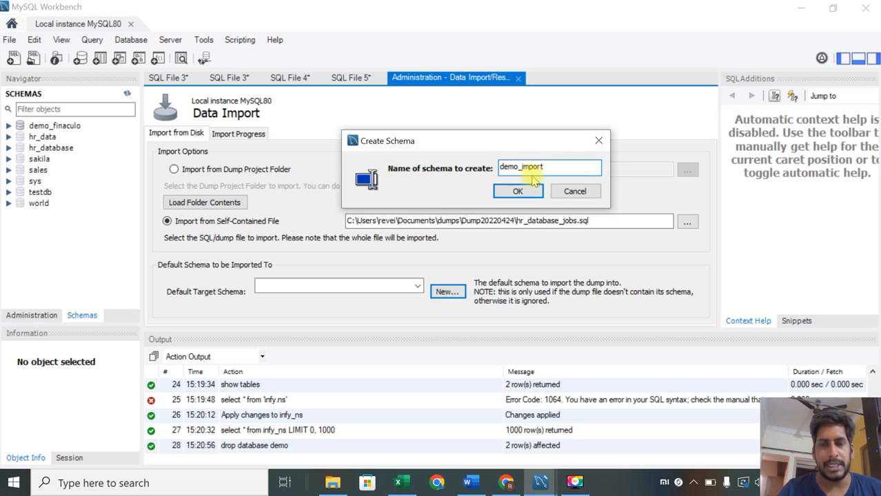
left_click(519, 193)
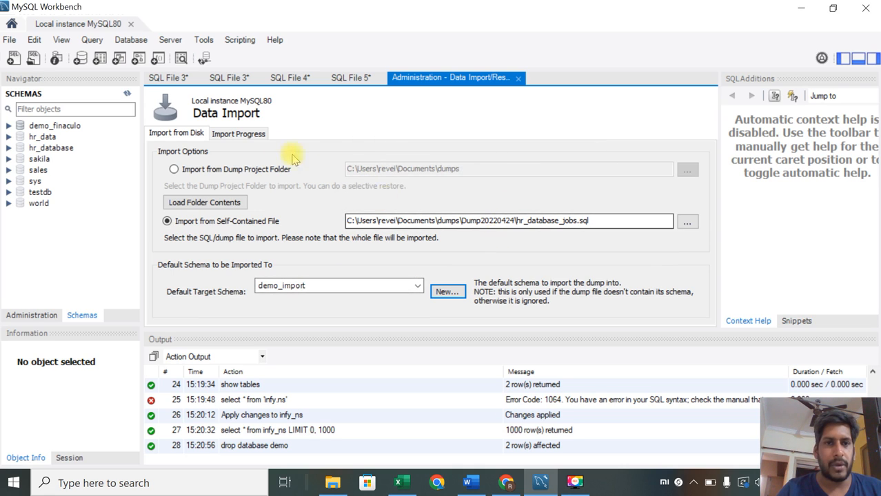
left_click(235, 136)
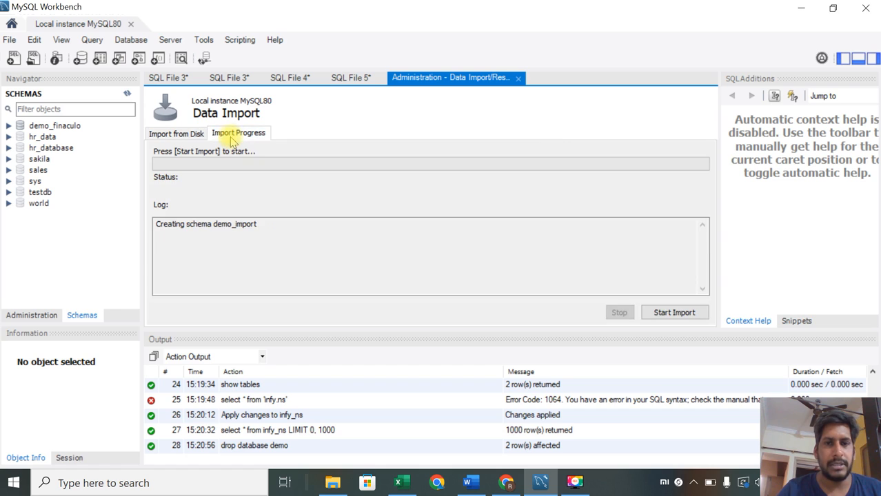
left_click(669, 314)
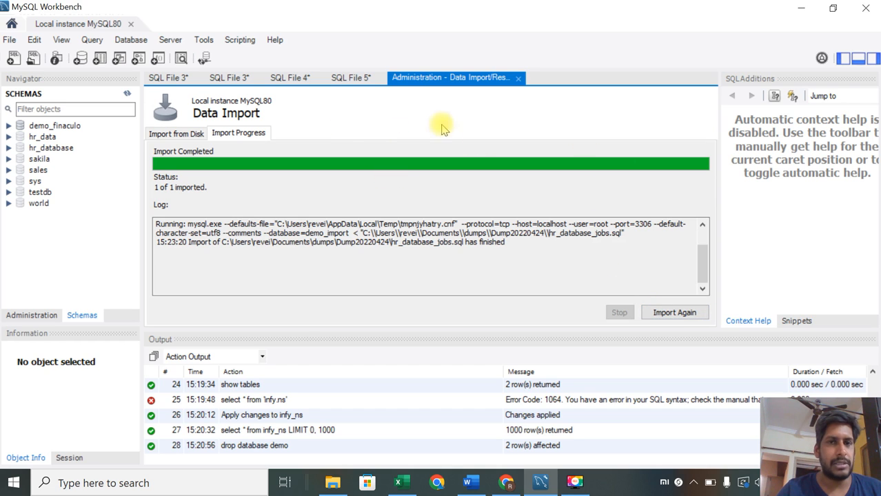
Step: Refresh the schema list, then write "use demo_import;" on line 128 of SQL File 5 and execute it
left_click(351, 78)
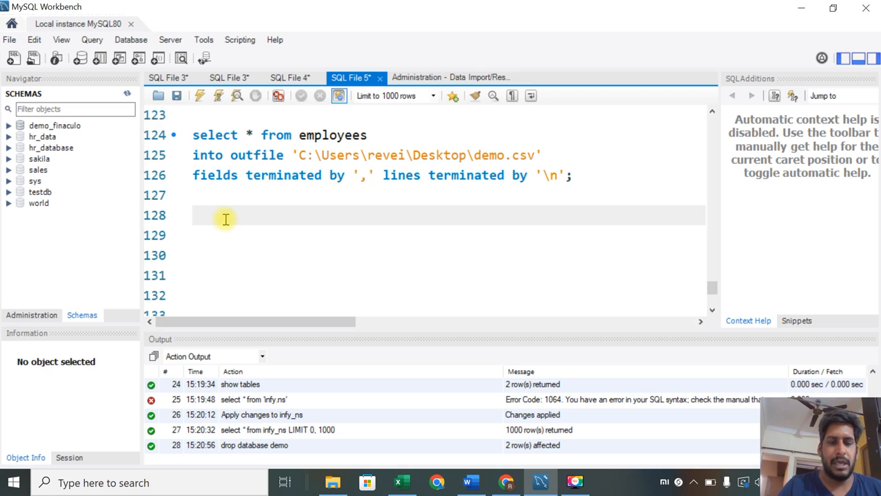
type("use d")
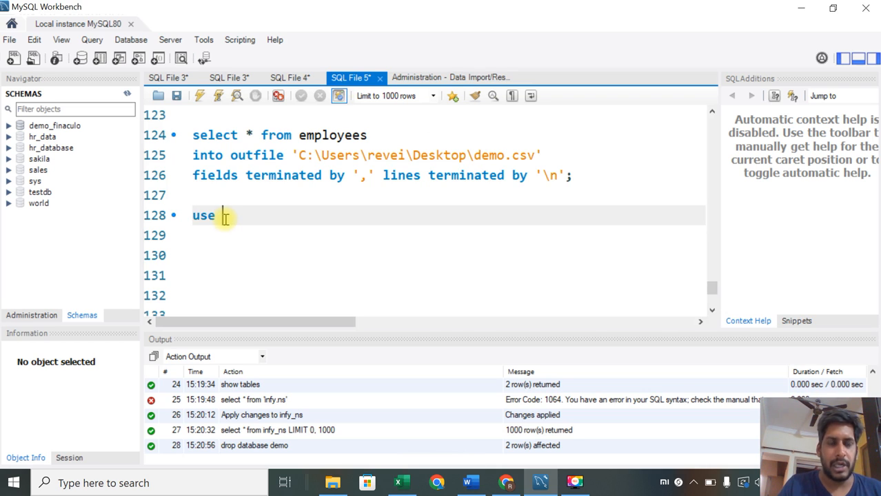
left_click(127, 95)
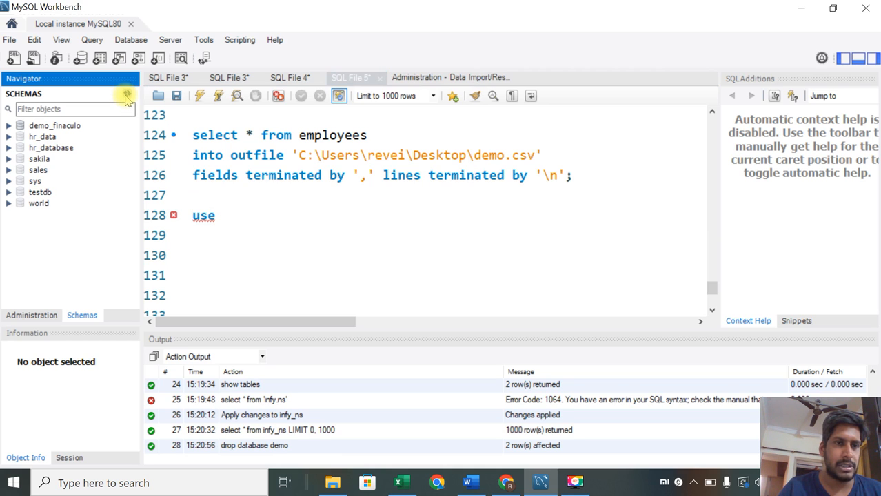
left_click(234, 219)
type("demo_import")
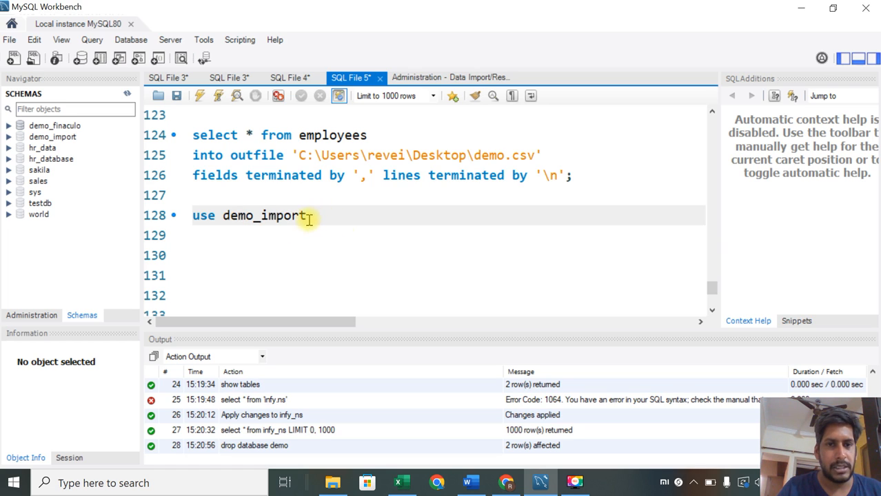
type(";")
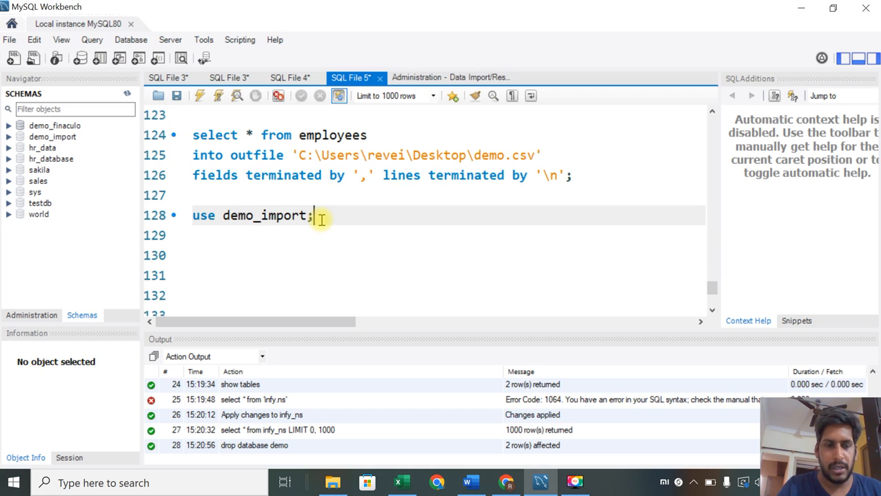
key("ctrl+Return")
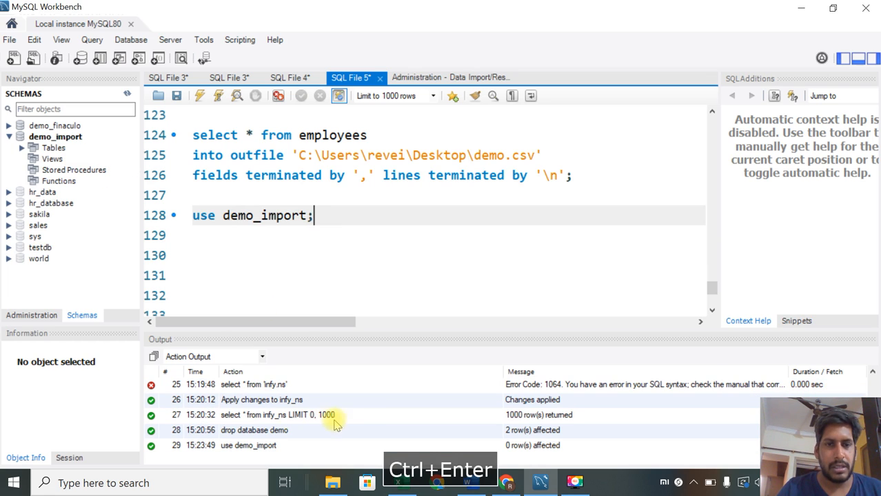
Step: Add the statement "show tables;" on line 129 and execute it to list the schema's tables
key("Return")
type("show ")
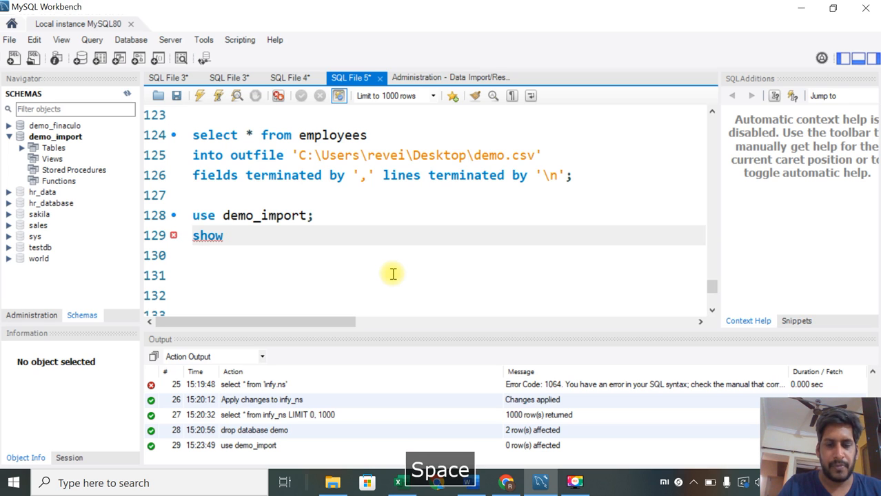
type("tables;")
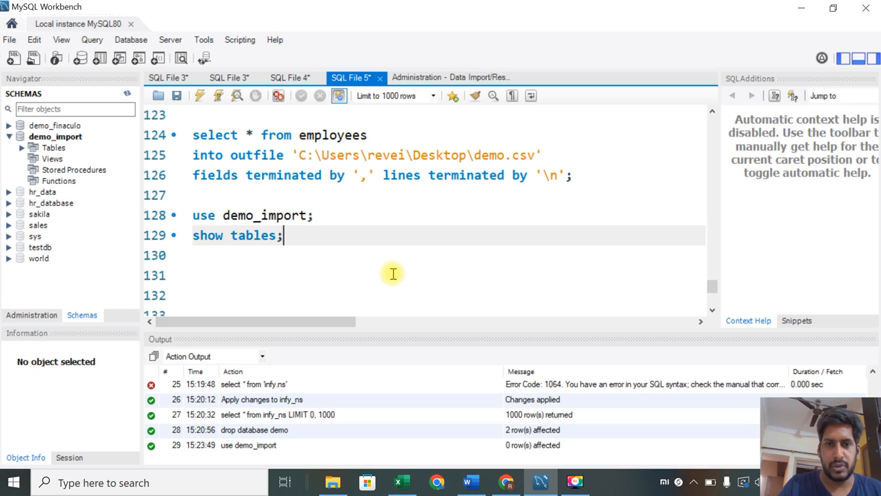
key("ctrl+Return")
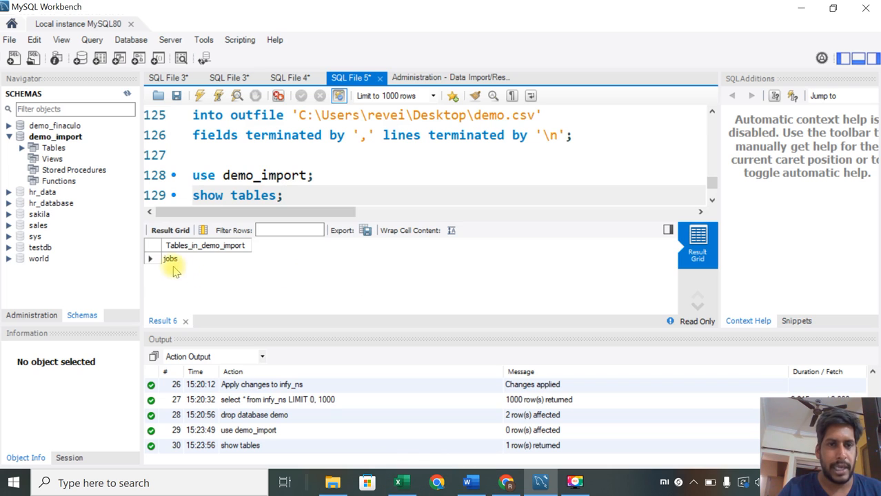
Step: Add the query "select * from jobs;" on line 130, execute it and look through the returned rows
key("Return")
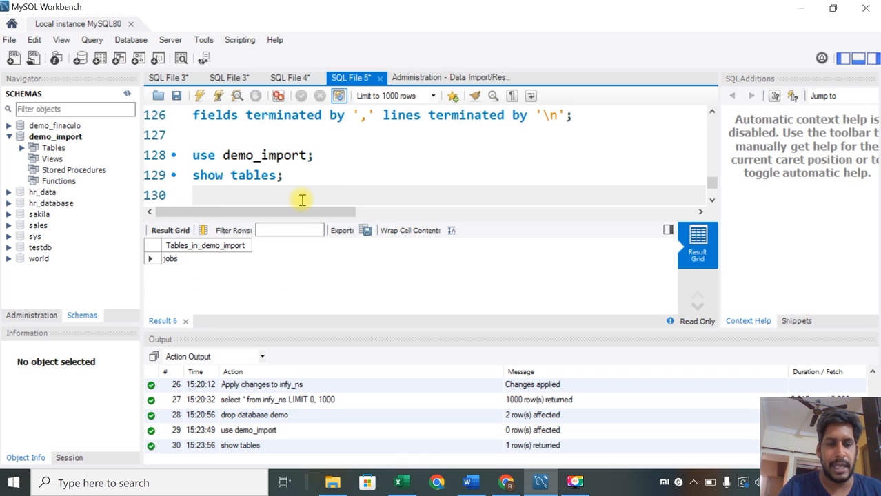
type("select * from ")
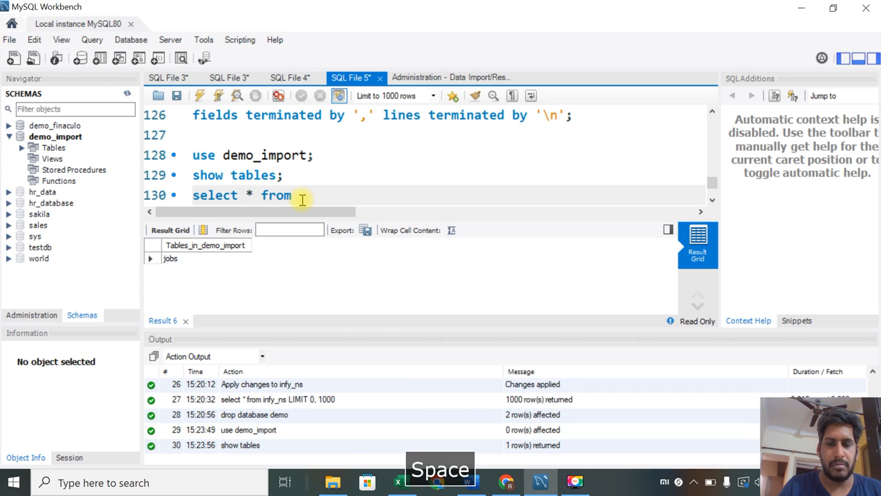
type("jobs;")
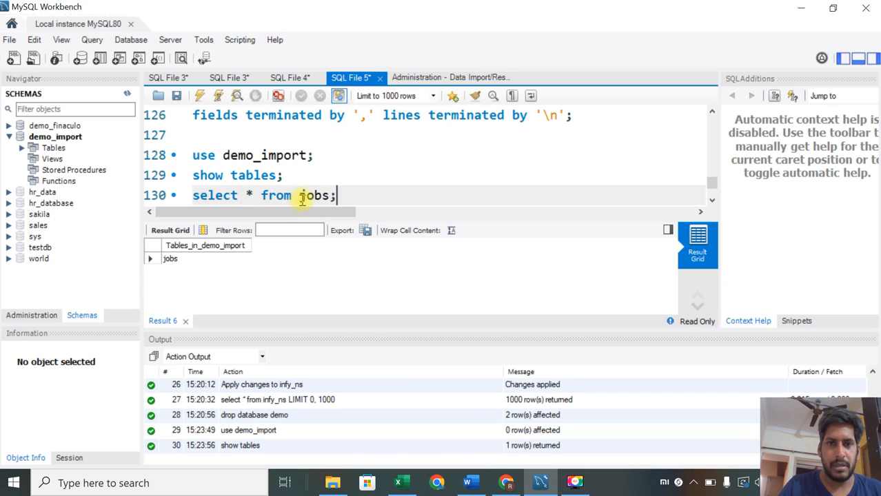
key("ctrl+Return")
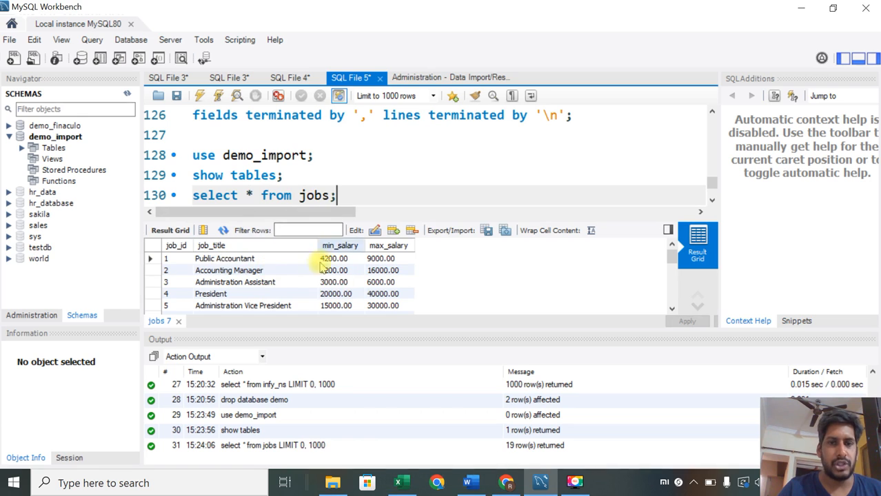
scroll(317, 283, "down", 5)
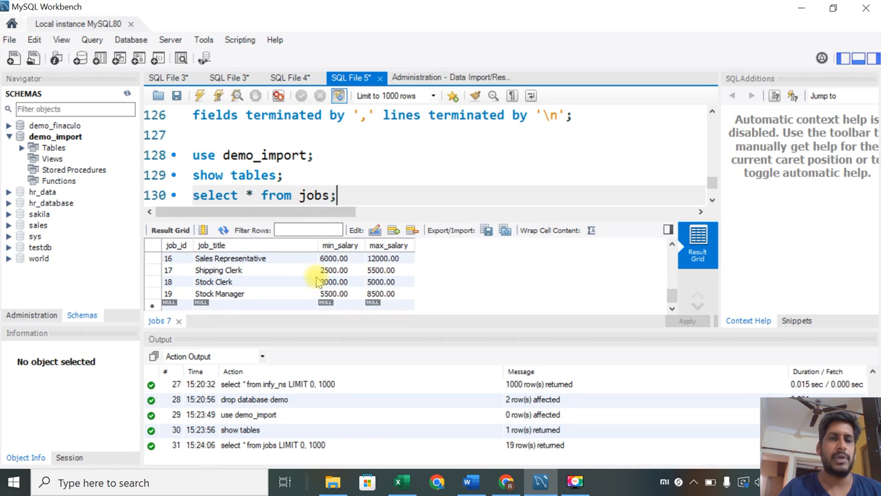
scroll(317, 283, "up", 5)
scroll(338, 188, "down", 1)
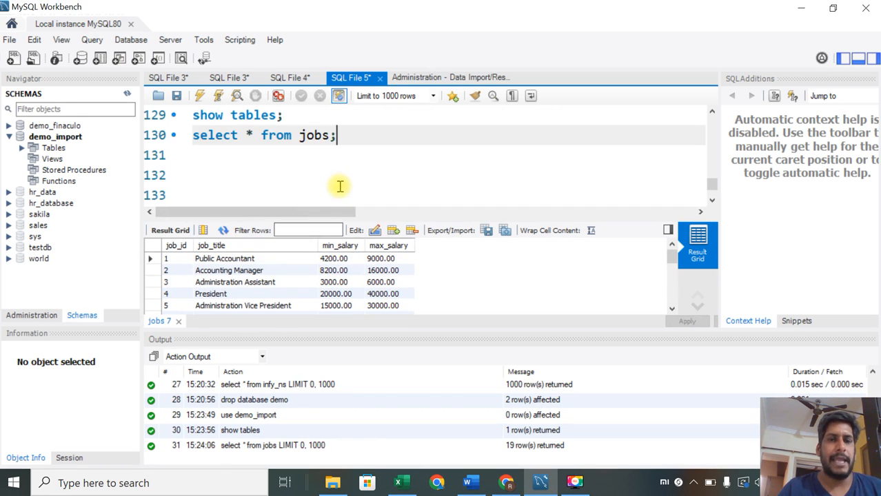
scroll(340, 186, "up", 1)
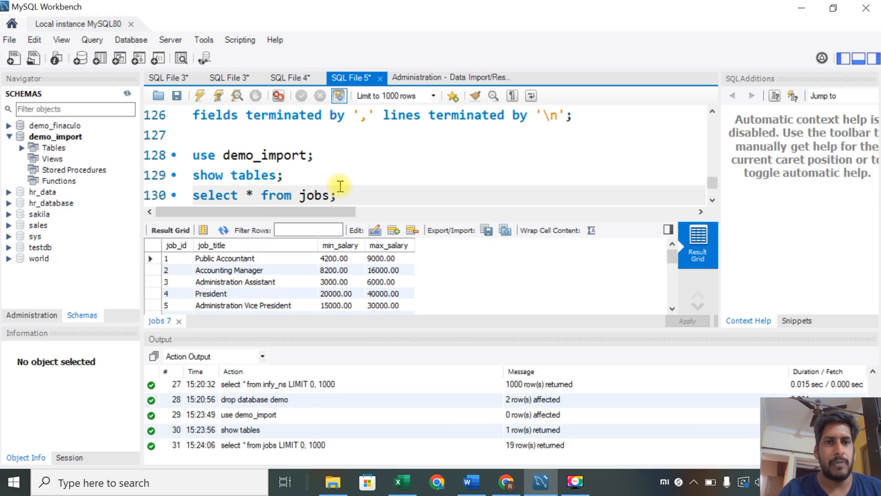
left_click(178, 43)
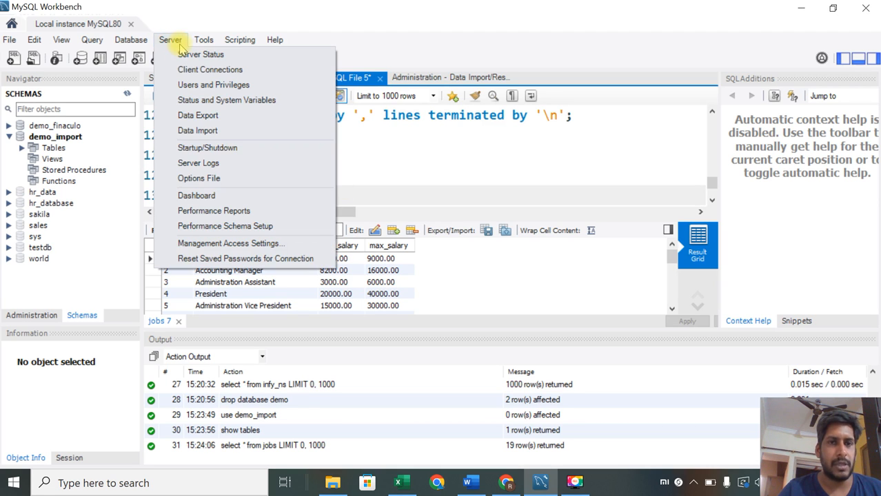
left_click(398, 163)
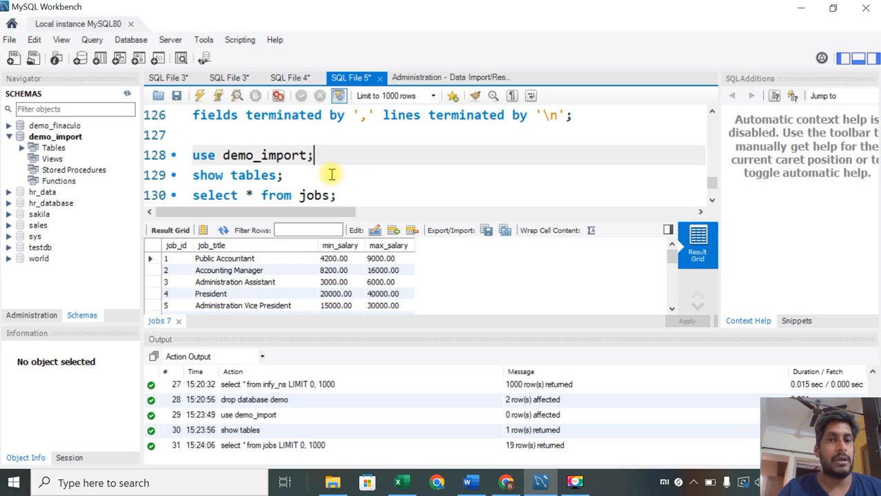
scroll(332, 174, "down", 1)
scroll(331, 174, "up", 1)
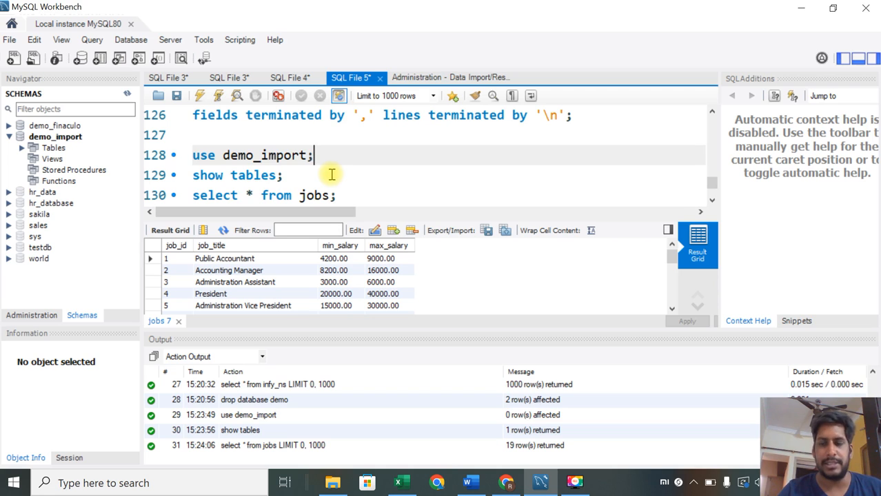
Step: Add an empty line 131 below the "select * from jobs;" query
key("Down")
key("Down")
key("End")
key("Return")
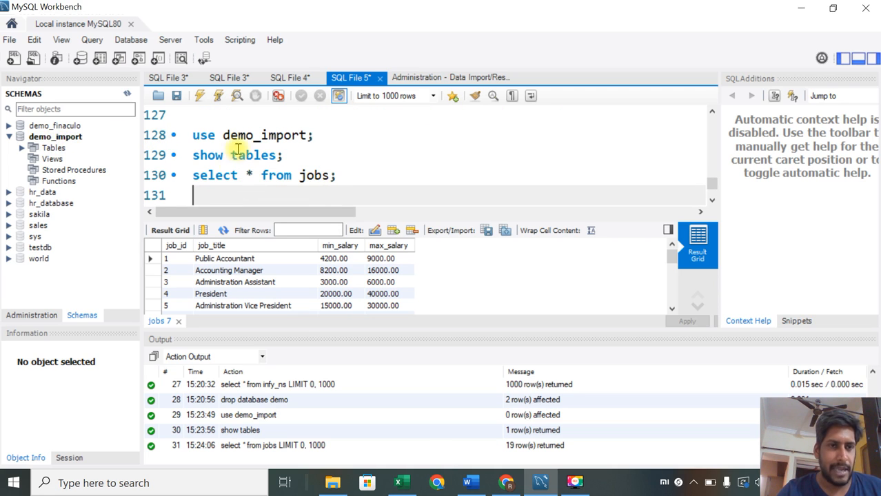
Step: Expand the tables of the demo_import schema and start the Table Data Import Wizard for them
left_click(78, 136)
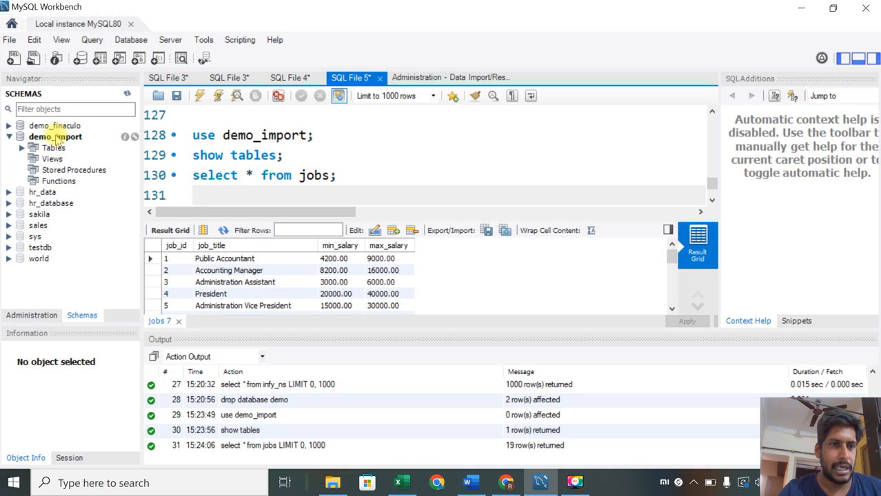
left_click(55, 148)
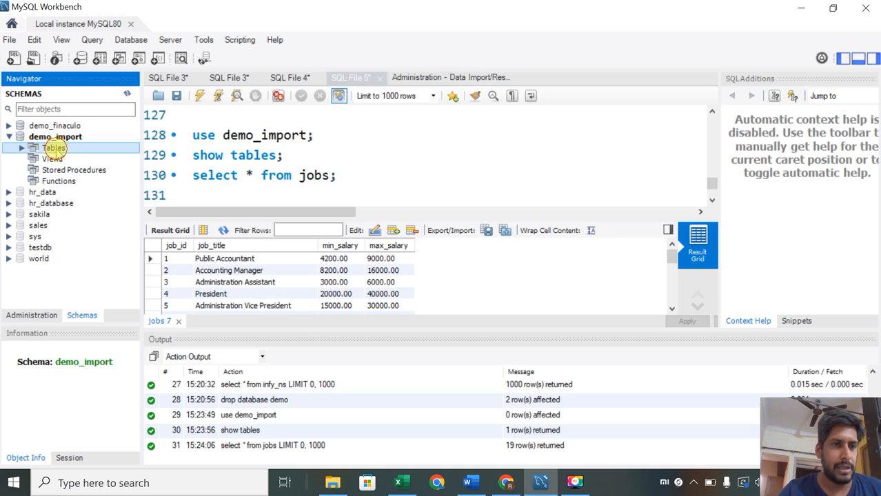
left_click(22, 148)
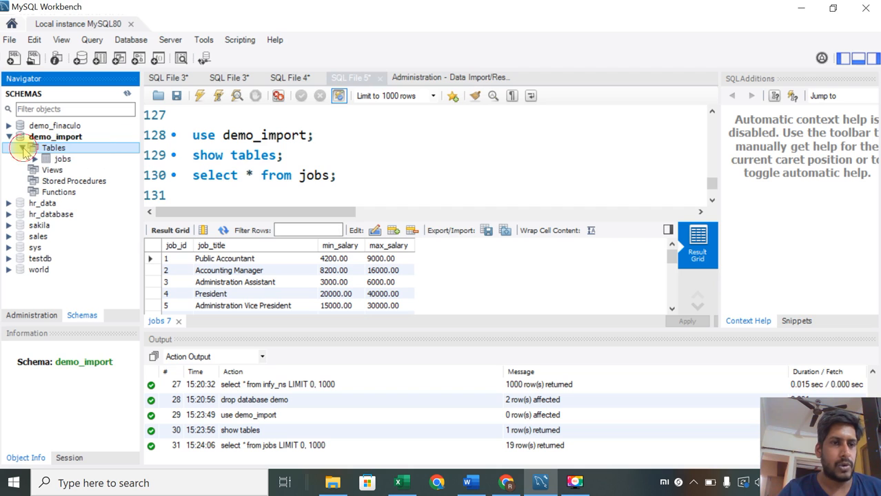
right_click(70, 153)
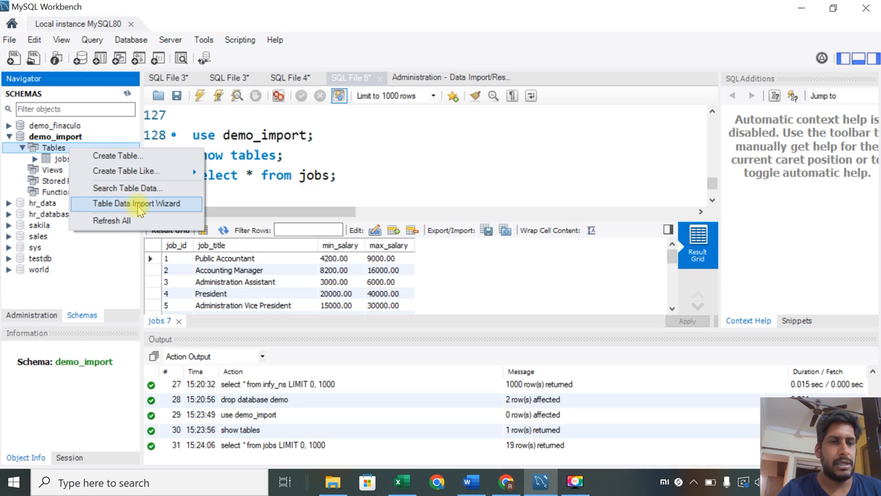
left_click(144, 207)
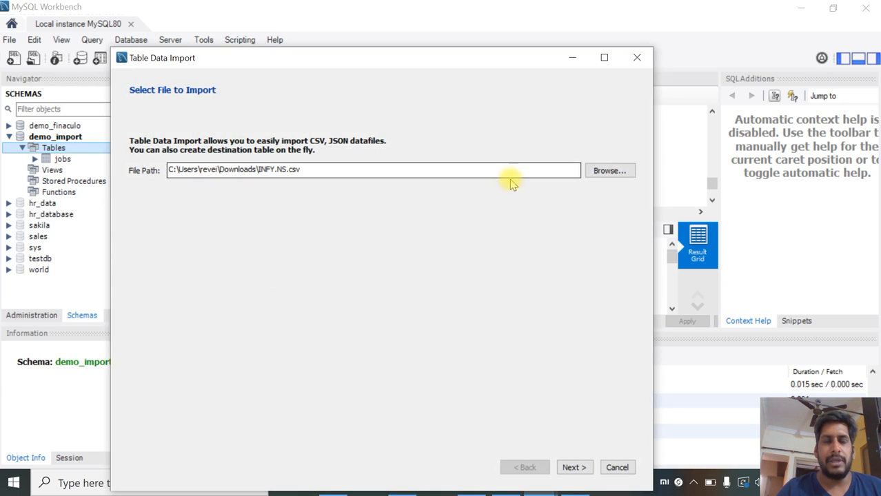
Step: Choose FEDERALBNK.NS.csv from the Downloads folder as the file to import and proceed to the destination settings
left_click(609, 171)
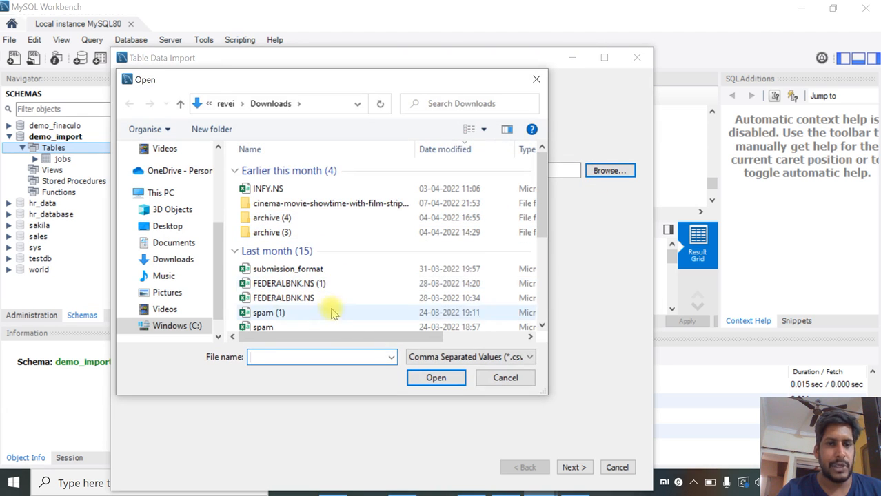
left_click(294, 302)
left_click(435, 377)
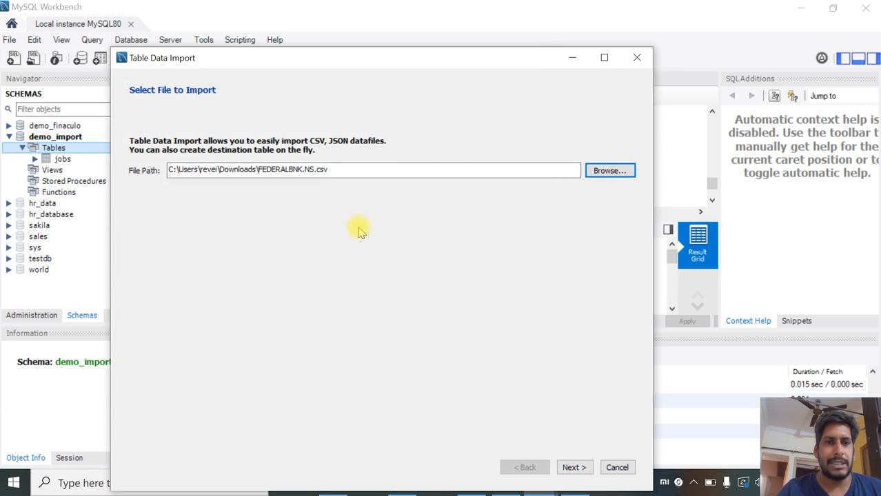
left_click(574, 467)
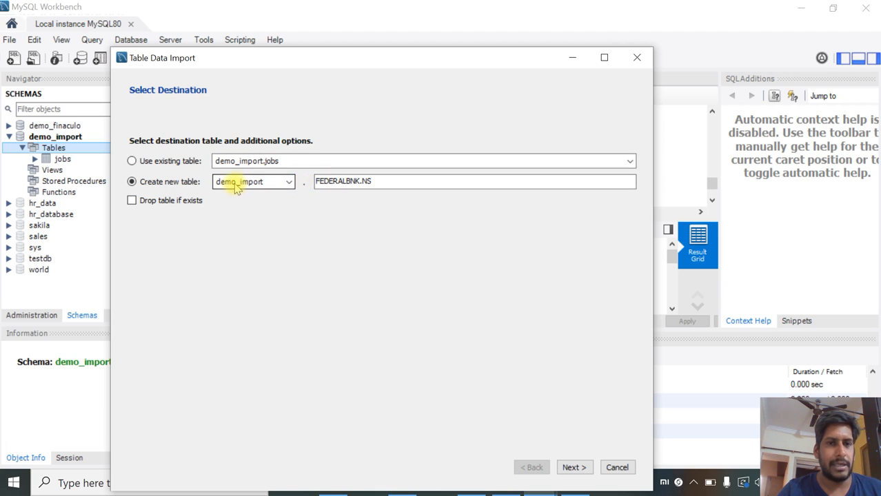
Step: Name the new destination table in demo_import bank_data and proceed to the import settings
left_click(408, 184)
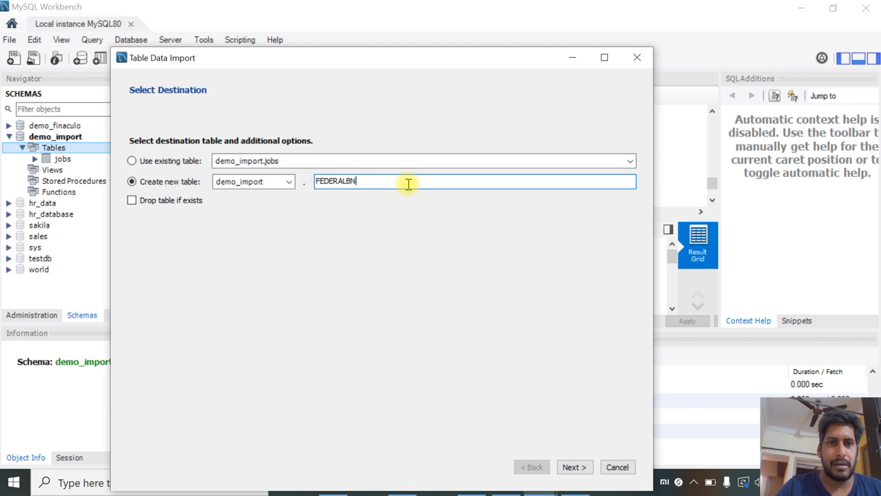
key("BackSpace")
key("BackSpace")
key("BackSpace")
key("BackSpace")
key("BackSpace")
key("BackSpace")
key("BackSpace")
type("bank_data")
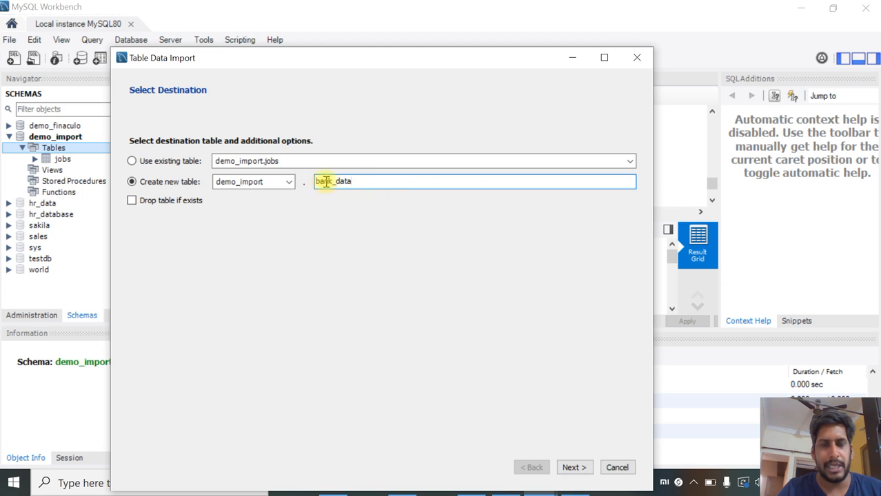
left_click(574, 467)
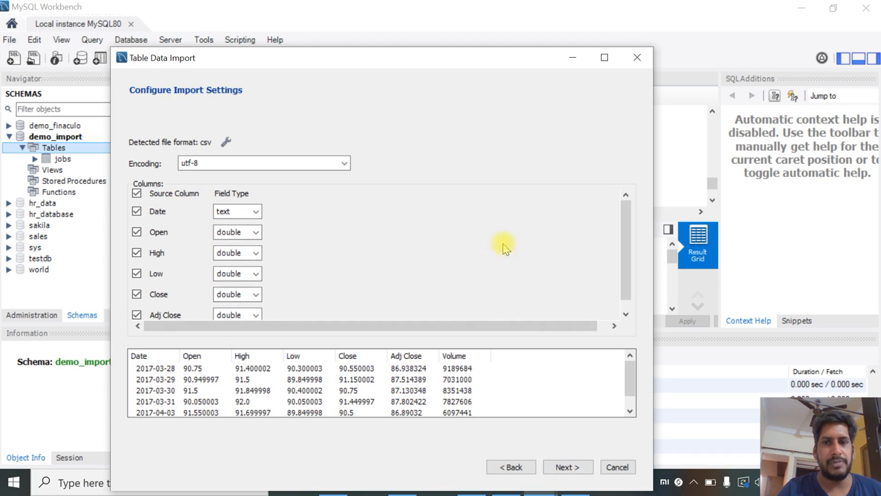
Step: Review the column field types and run the CSV import to completion with them, then refresh the schema list
left_click(628, 248)
left_click_drag(627, 248, 625, 318)
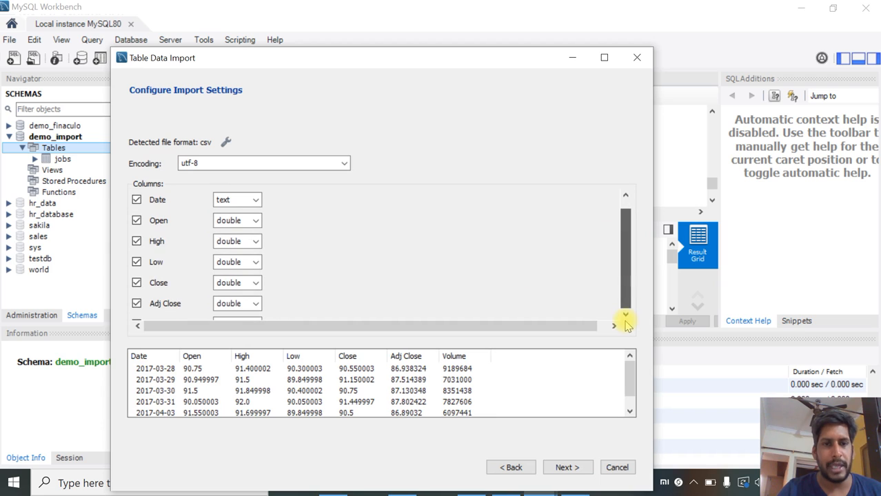
left_click(626, 315)
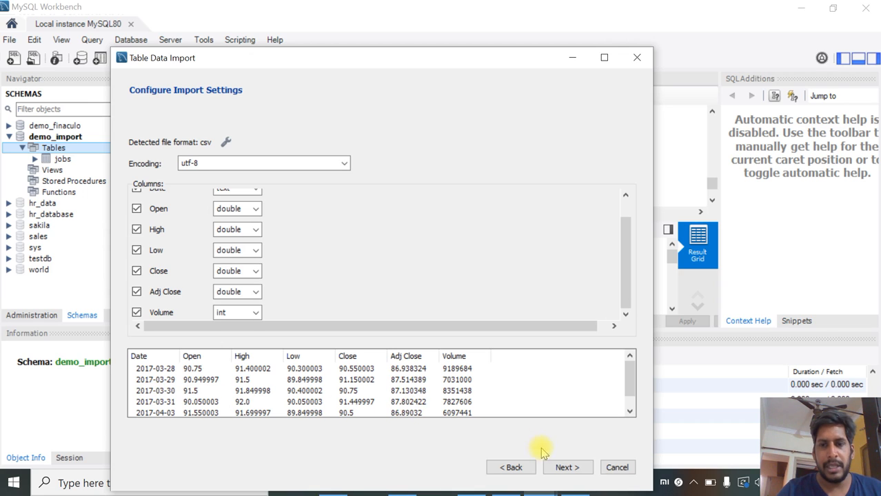
left_click(568, 468)
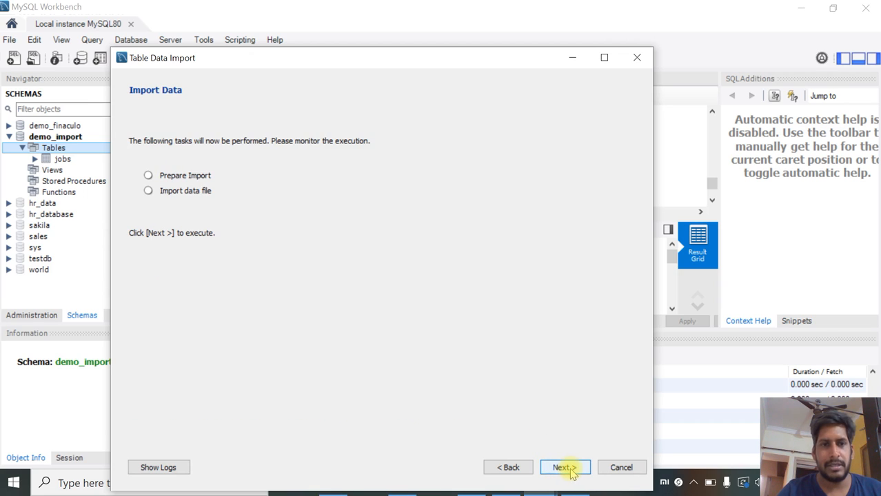
left_click(566, 468)
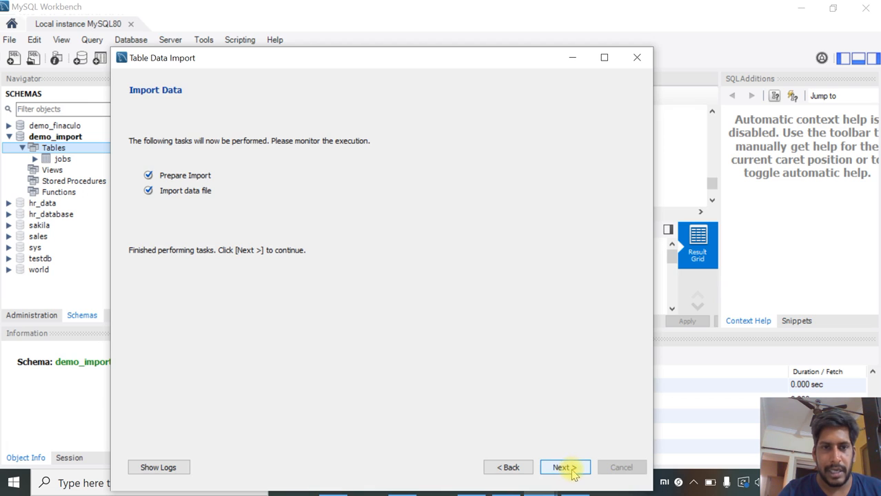
left_click(569, 470)
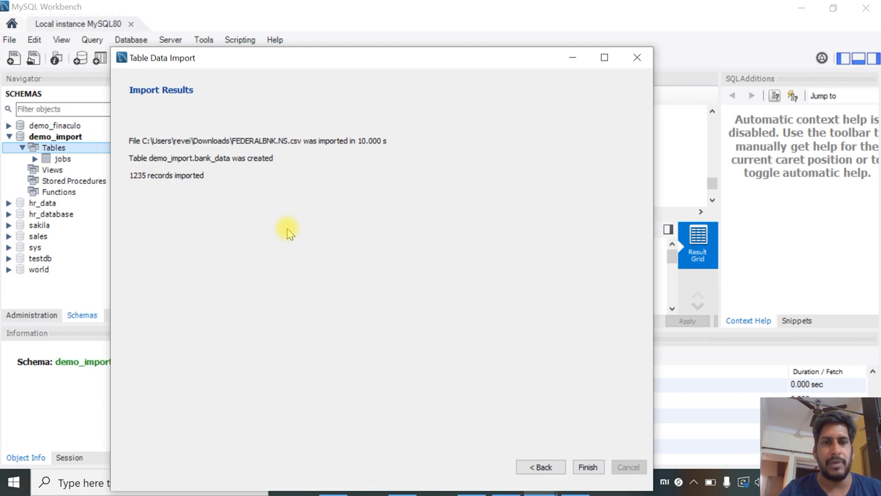
left_click(588, 467)
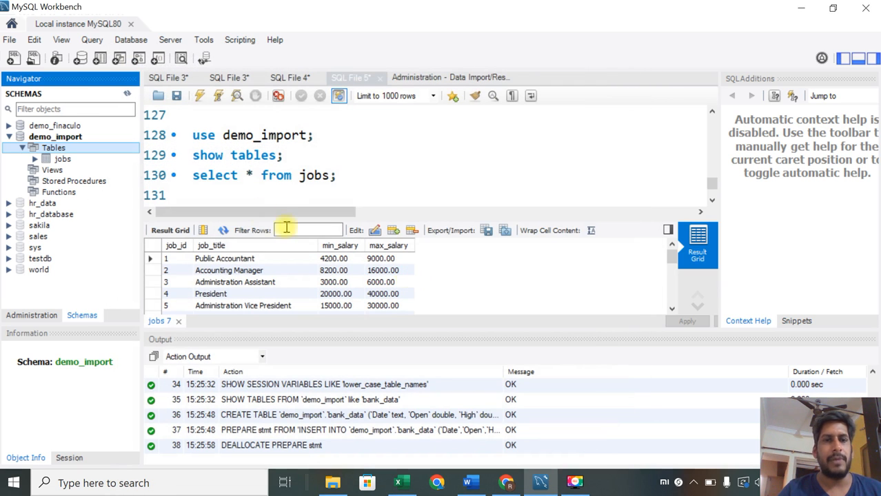
left_click(127, 94)
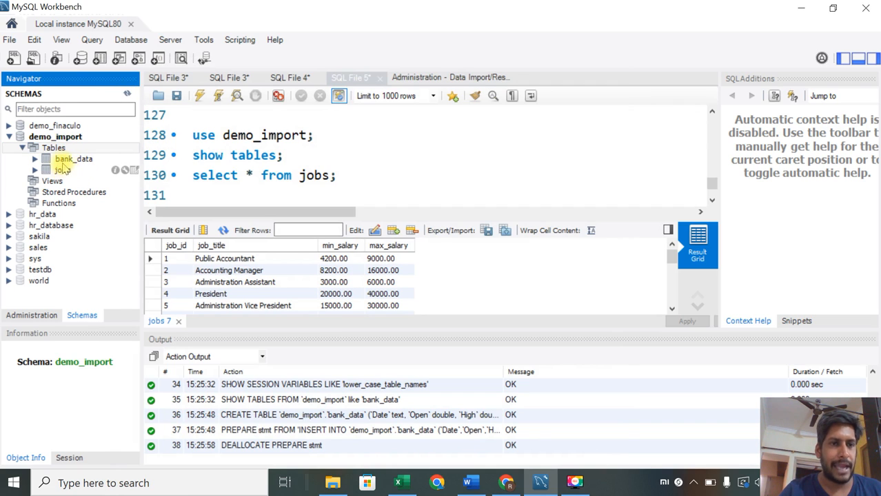
Step: Add the query "select * from bank_data;" on line 131, execute it and look through the returned rows
left_click(355, 177)
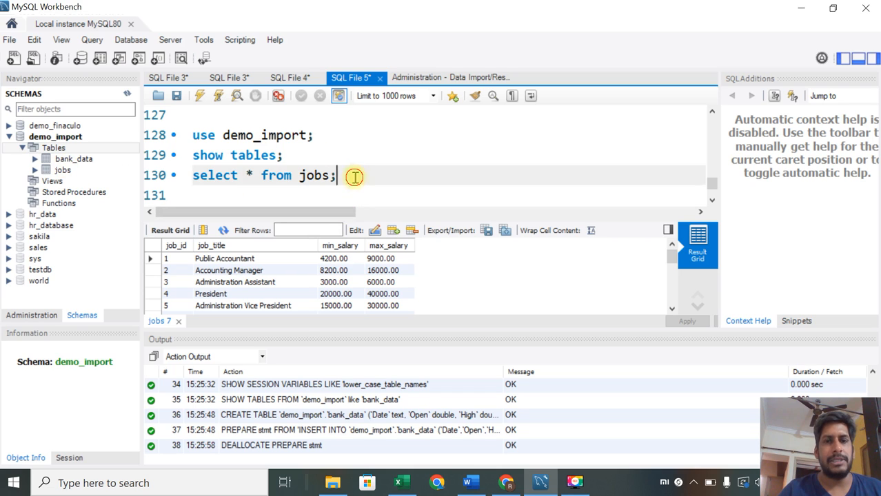
key("Down")
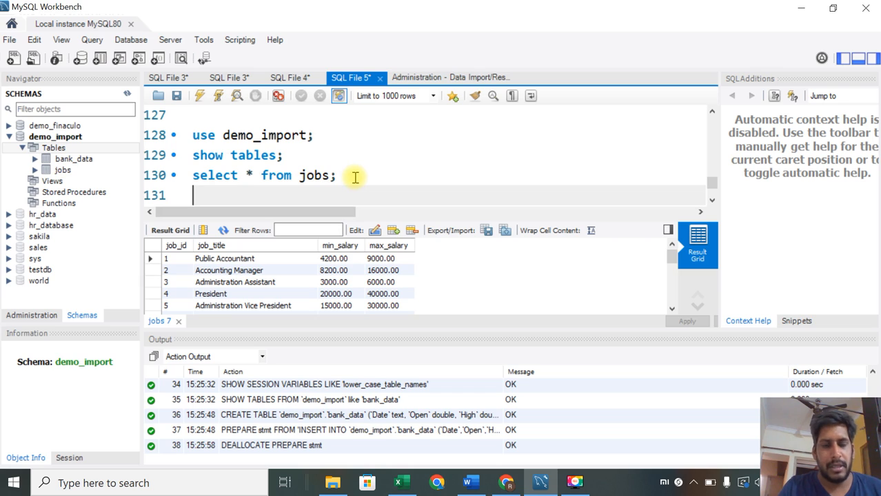
type("select ")
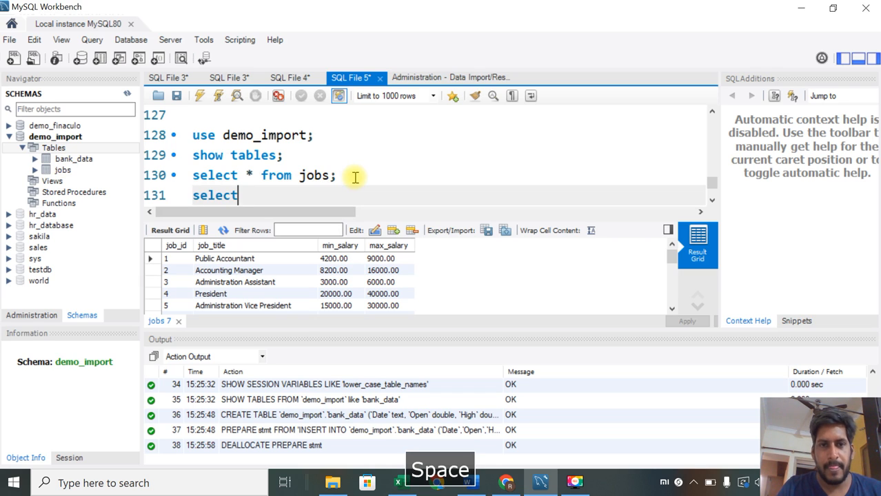
type("* fro")
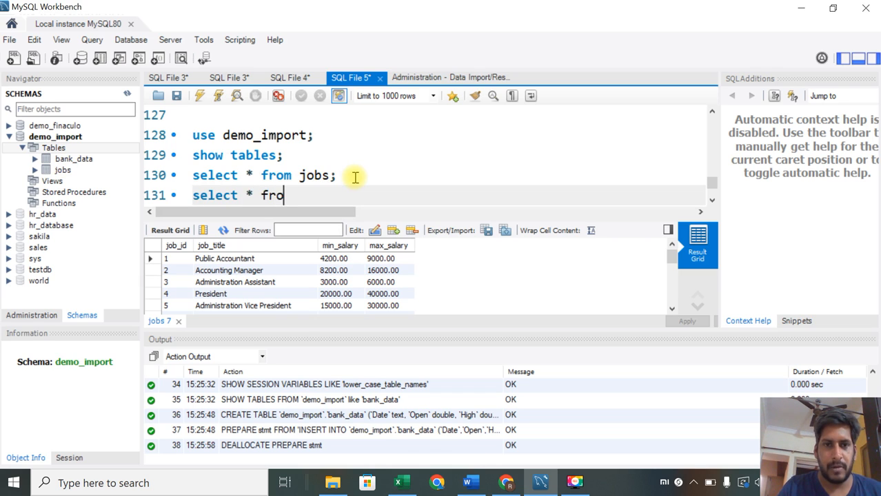
type("m bank")
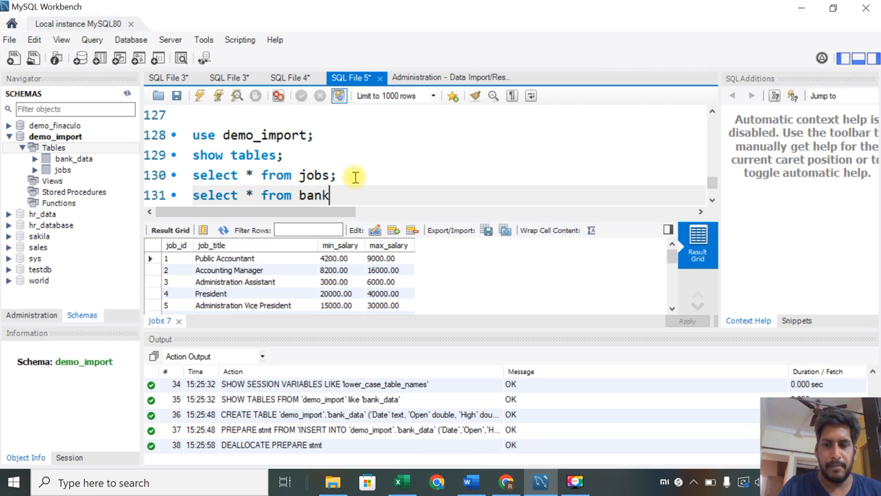
type("_data;")
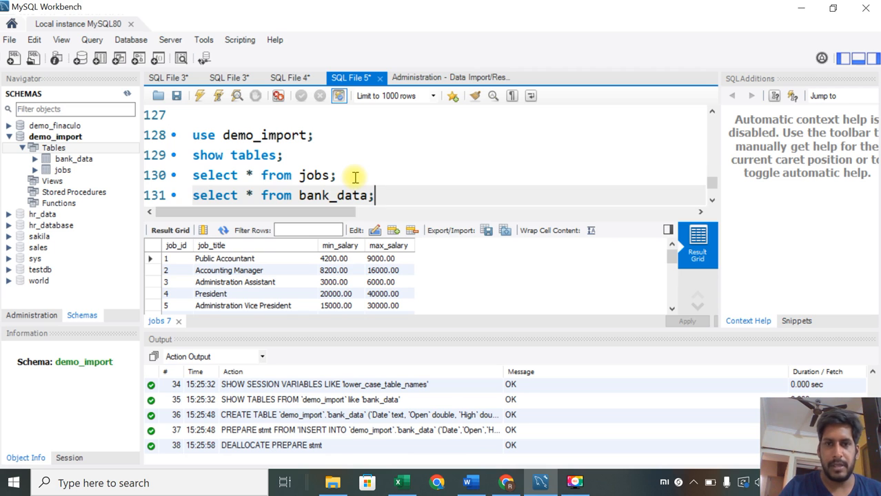
key("ctrl+Return")
scroll(369, 277, "down", 8)
scroll(371, 282, "down", 15)
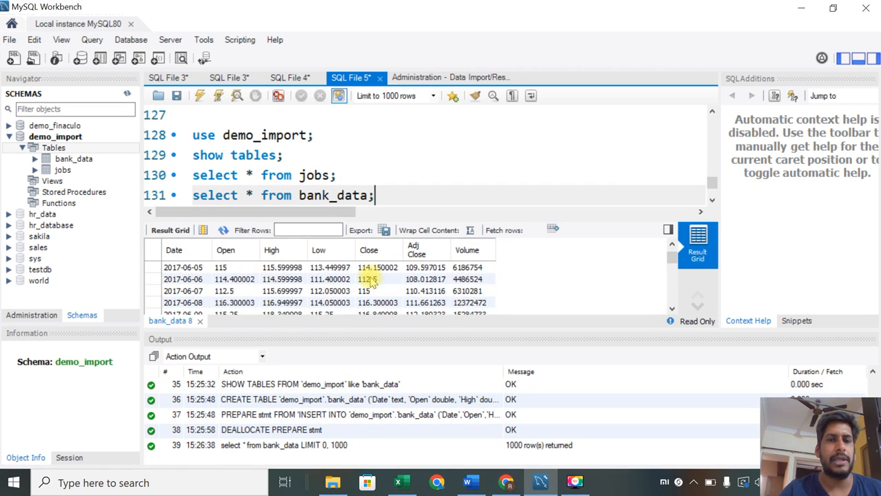
scroll(371, 281, "down", 3)
scroll(373, 282, "up", 20)
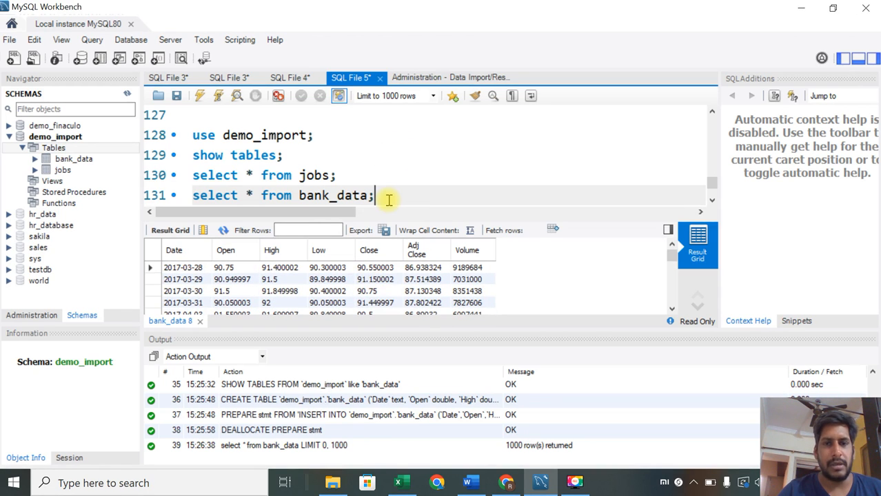
Step: Add two blank lines below the bank_data query in SQL File 5
key("Return")
key("Return")
key("Up")
key("Up")
key("Up")
key("Up")
key("Up")
key("Up")
key("Up")
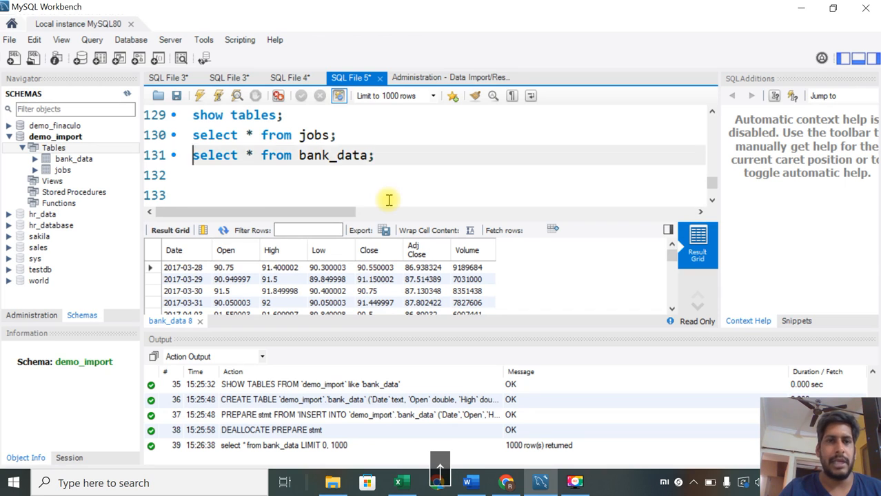
key("Down")
key("Down")
key("Down")
key("Down")
key("Down")
key("Down")
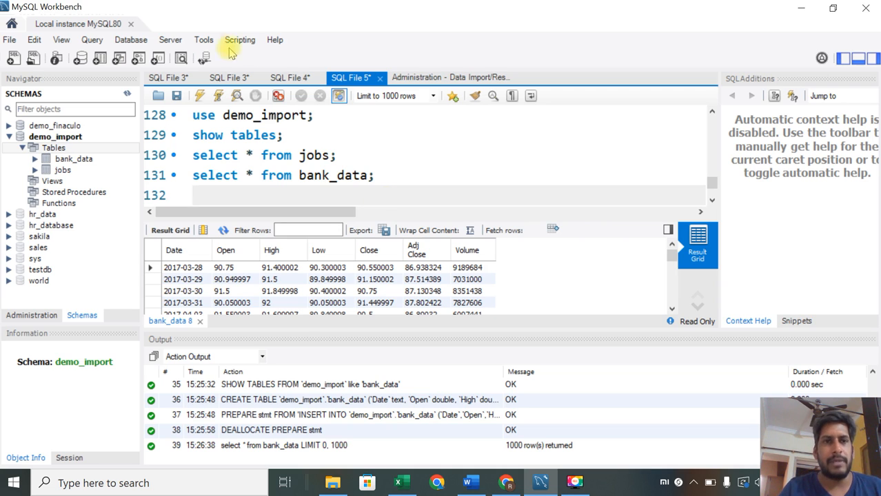
left_click(170, 39)
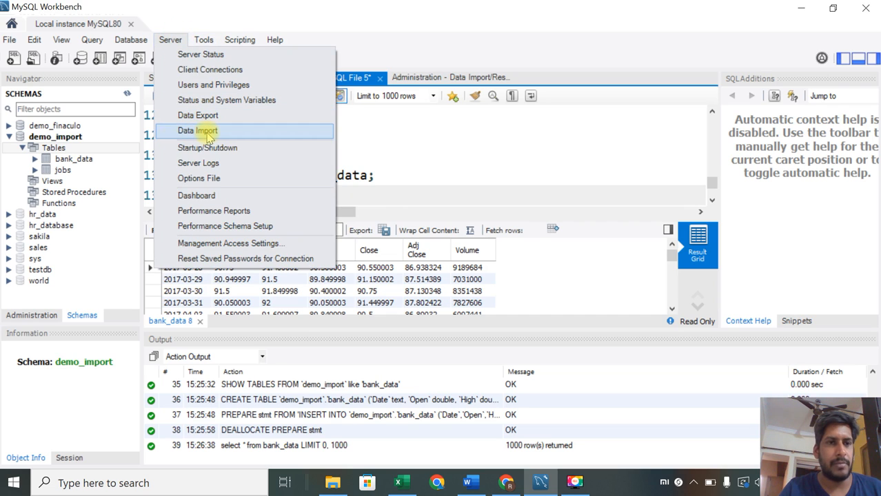
right_click(75, 148)
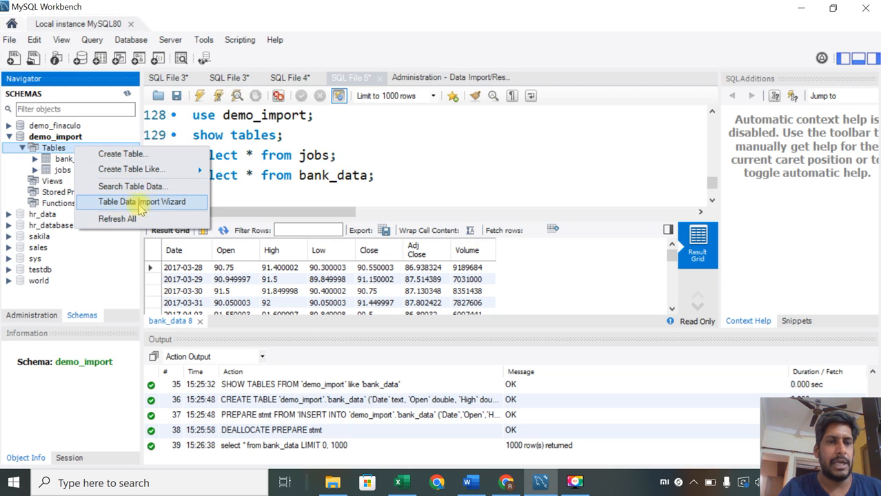
left_click(420, 177)
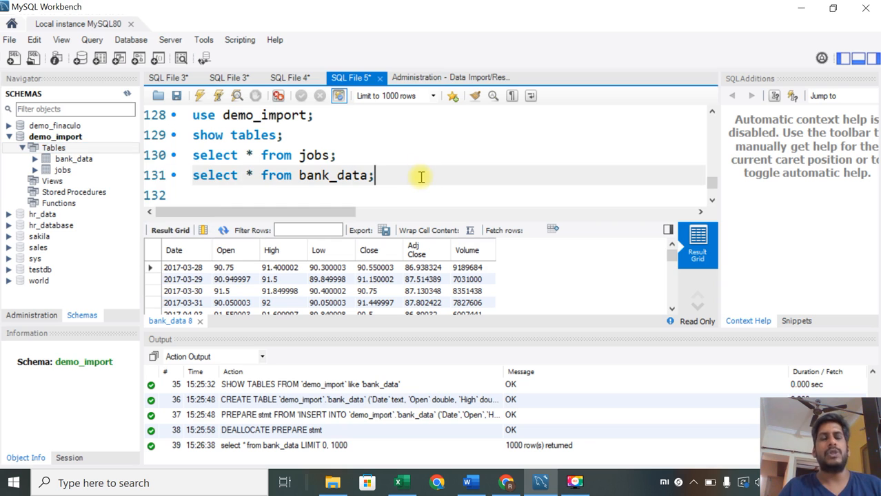